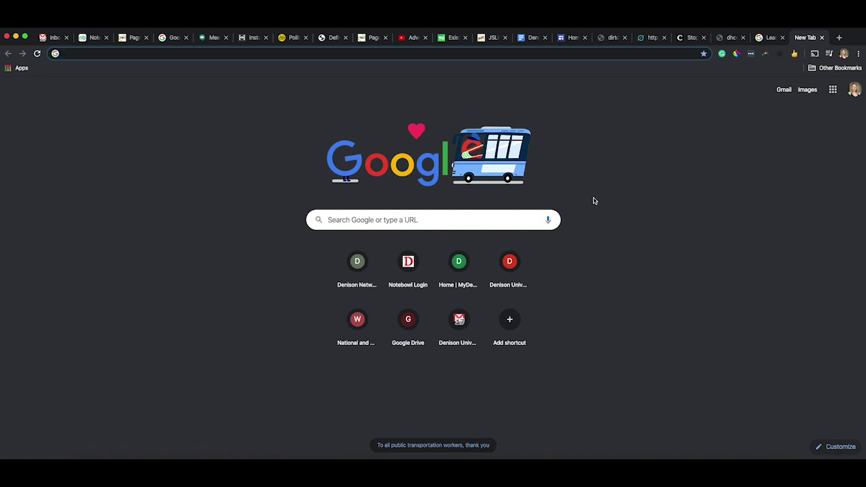
- Load the 'Adventures in Remote Teaching, Video 6' YouTube video, pause it and rewind to 0:00
{"action": "type", "text": "https://www.youtube.com/watch?v=keWf-0-Ey1c&t=3s"}
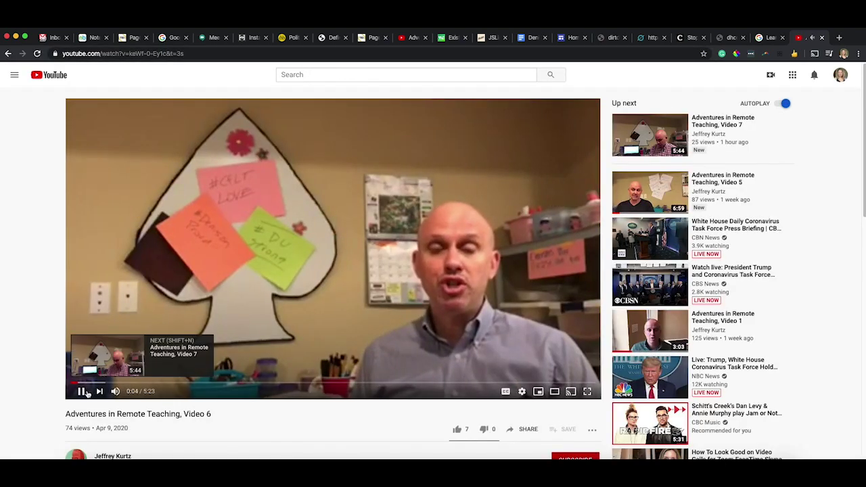
{"action": "left_click", "coordinate": [79, 392]}
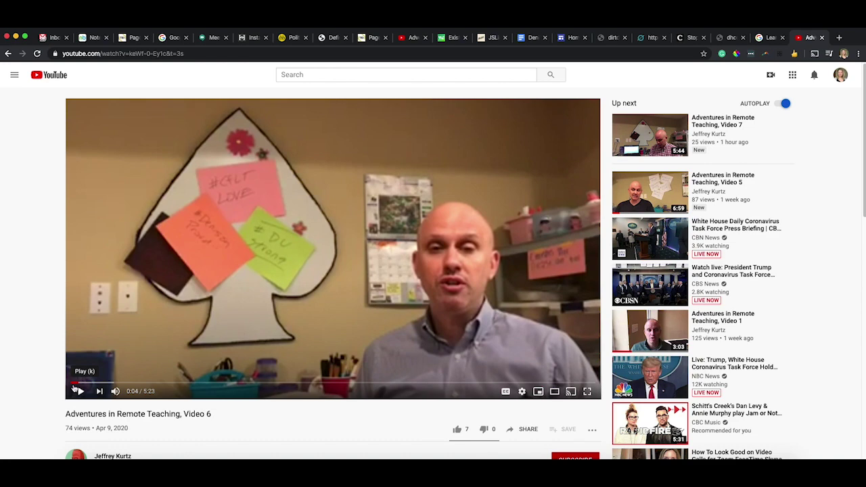
{"action": "left_click", "coordinate": [67, 382]}
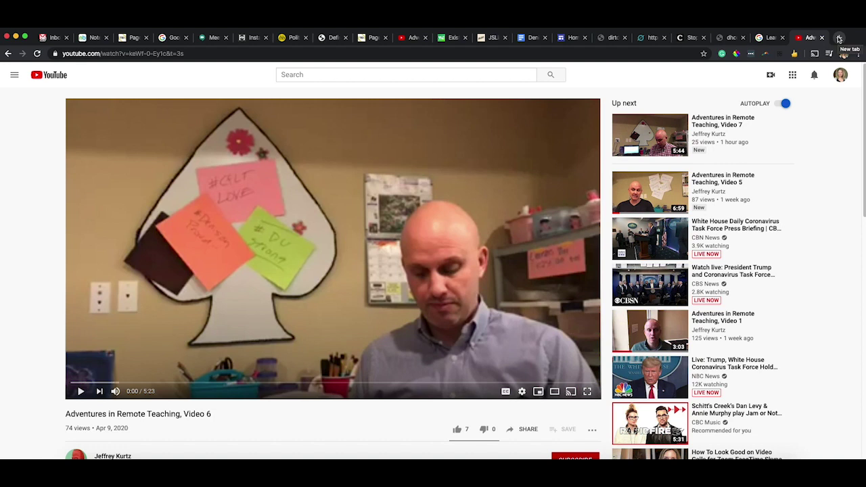
- Close the many-tab Chrome window and relaunch Chrome from the Dock to get a single New Tab
{"action": "left_click", "coordinate": [839, 39]}
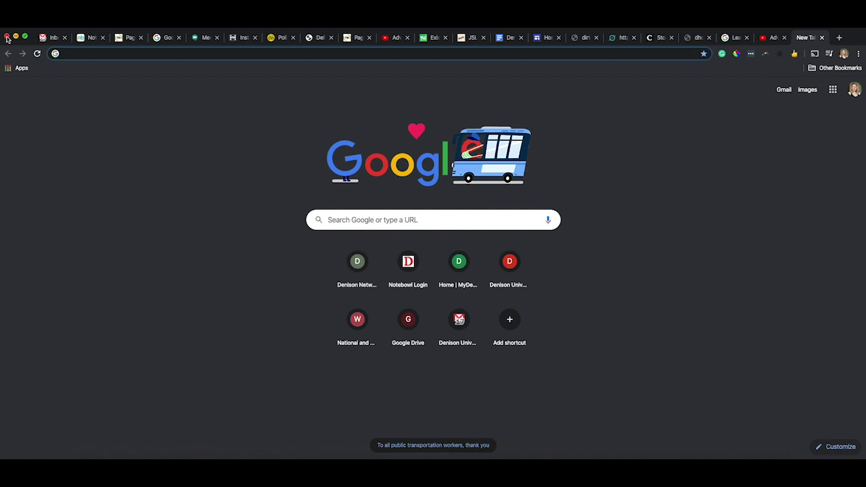
{"action": "left_click", "coordinate": [6, 38]}
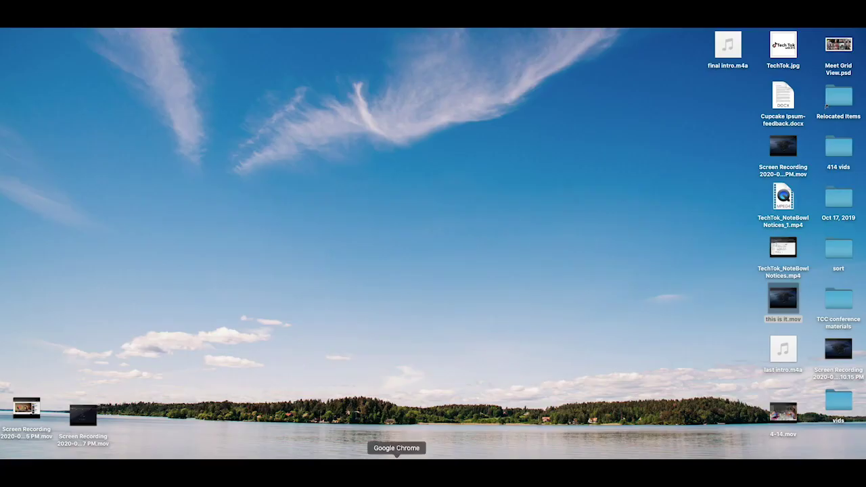
{"action": "left_click", "coordinate": [396, 472]}
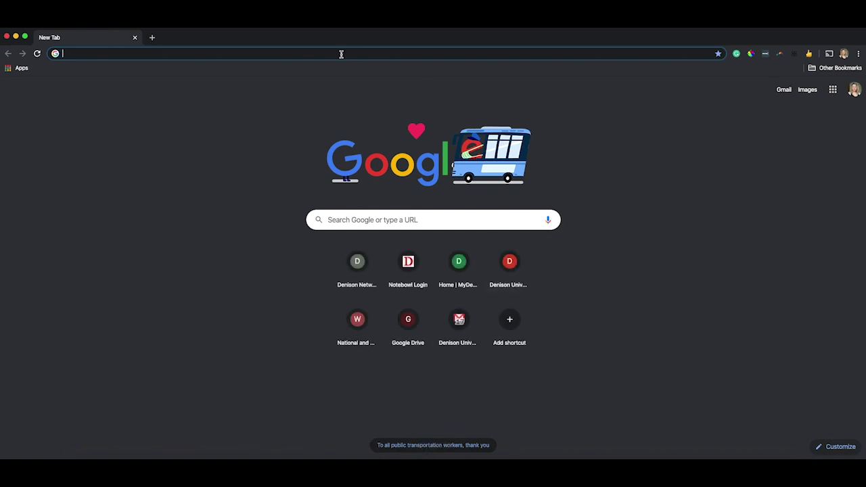
- Replay and pause the YouTube test video, then close its tab, keeping only a New Tab
{"action": "type", "text": "https://www.youtube.com/watch?v=keWf-0-Ey1c&t=3s"}
{"action": "key", "text": "Return"}
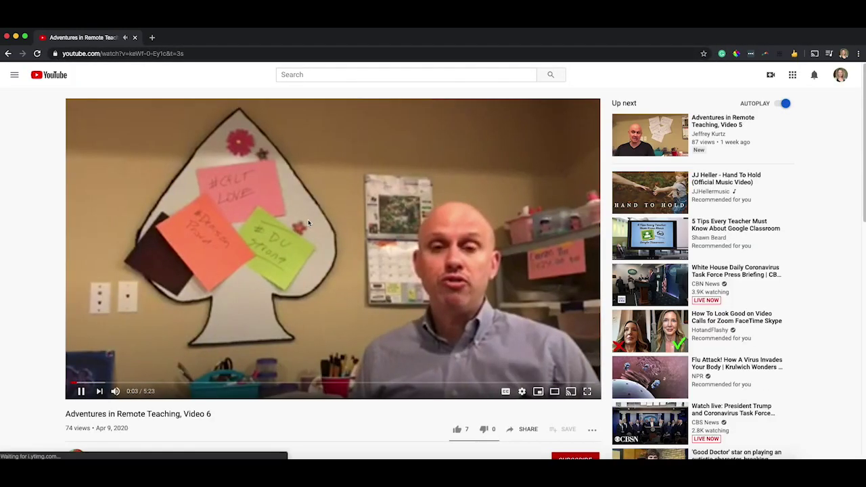
{"action": "left_click", "coordinate": [81, 392]}
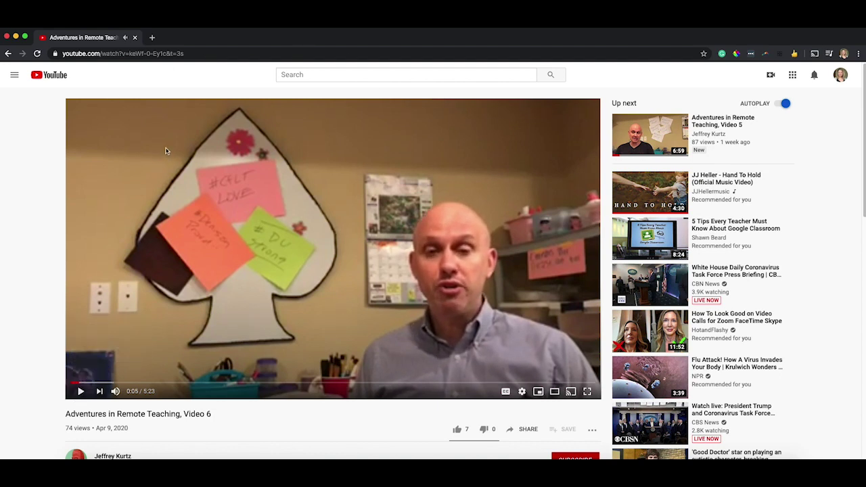
{"action": "left_click", "coordinate": [152, 38]}
{"action": "left_click", "coordinate": [134, 38]}
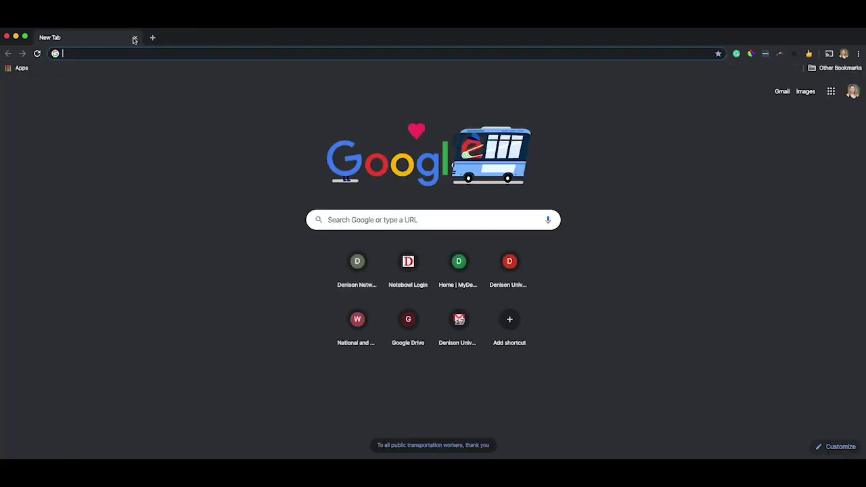
- Open Chrome Settings and review Clear browsing data (All time, all three types) without clearing
{"action": "left_click", "coordinate": [858, 54]}
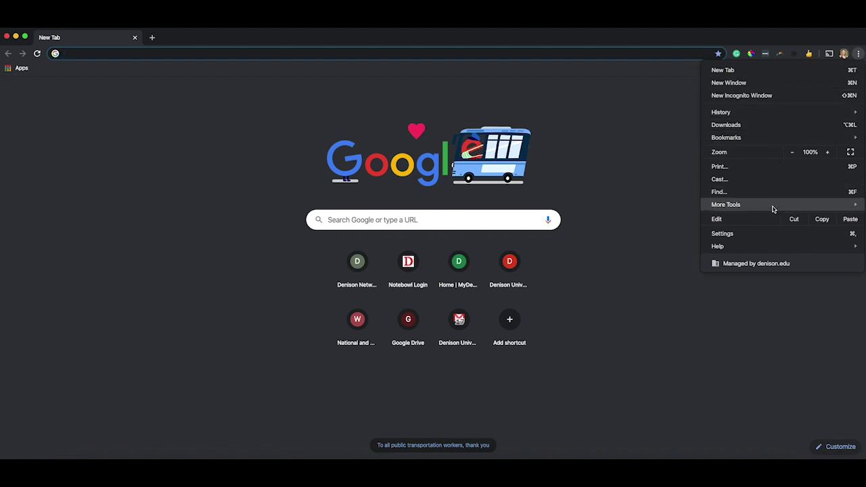
{"action": "left_click", "coordinate": [775, 235]}
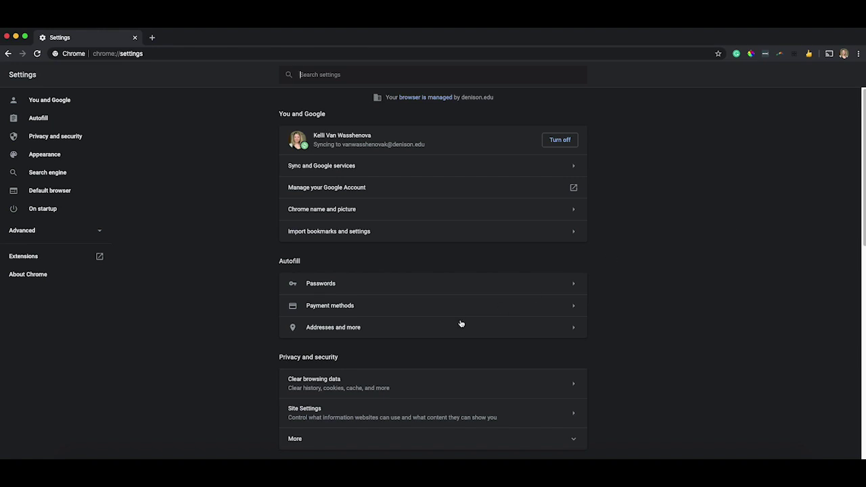
{"action": "left_click_drag", "start_coordinate": [276, 363], "coordinate": [336, 357]}
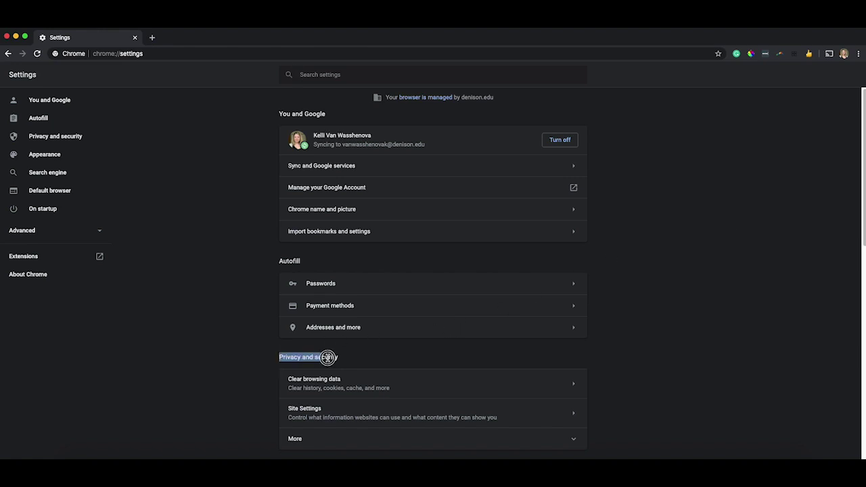
{"action": "left_click", "coordinate": [365, 357]}
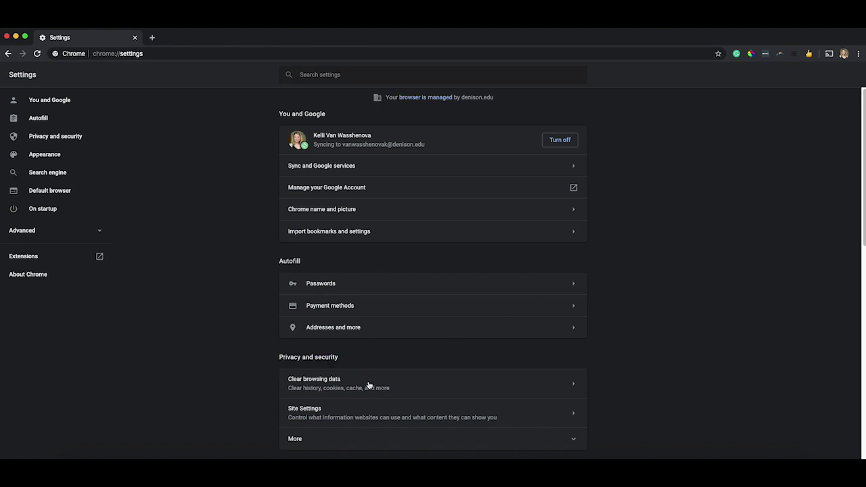
{"action": "left_click", "coordinate": [369, 385]}
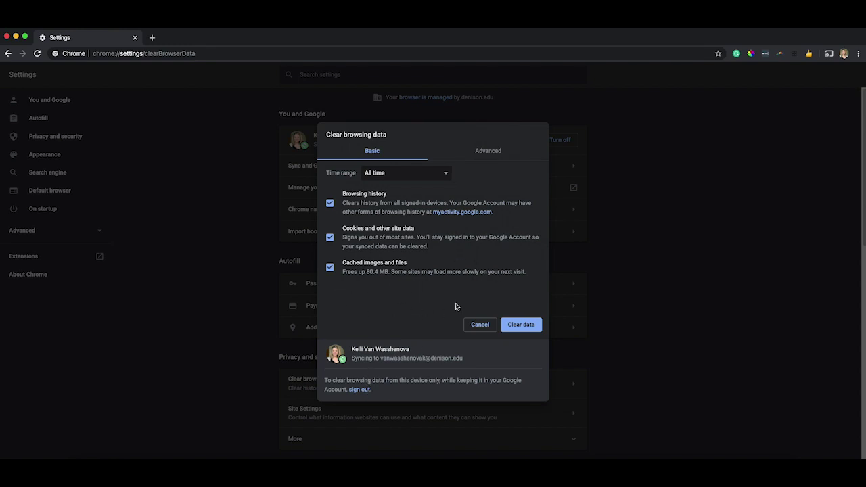
{"action": "left_click", "coordinate": [479, 325]}
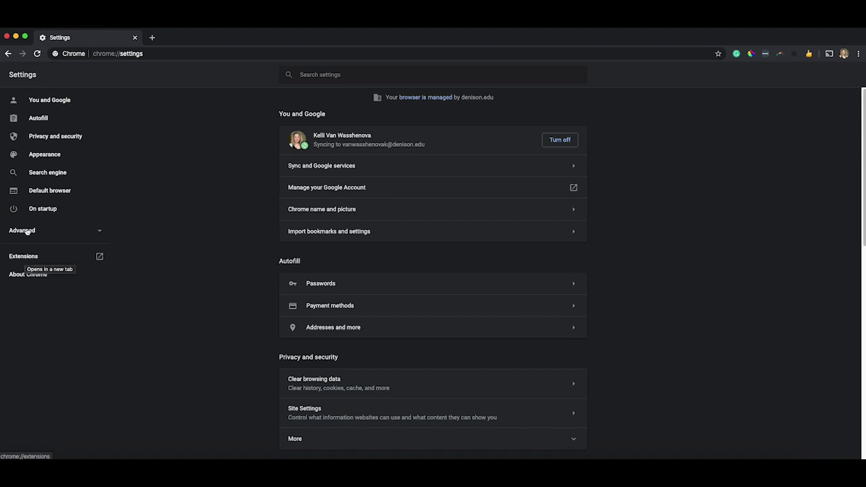
- Remove the Taco extension from Chrome's Extensions page
{"action": "left_click", "coordinate": [23, 256]}
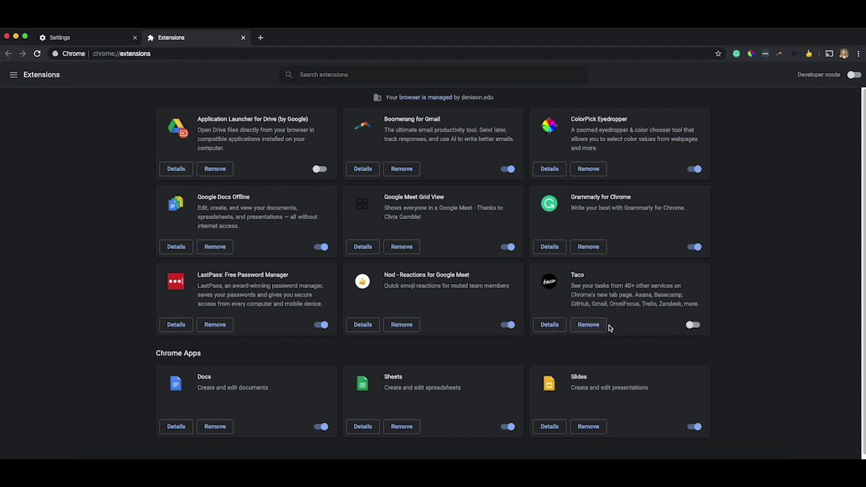
{"action": "scroll", "coordinate": [599, 284], "scroll_direction": "down", "scroll_amount": 1}
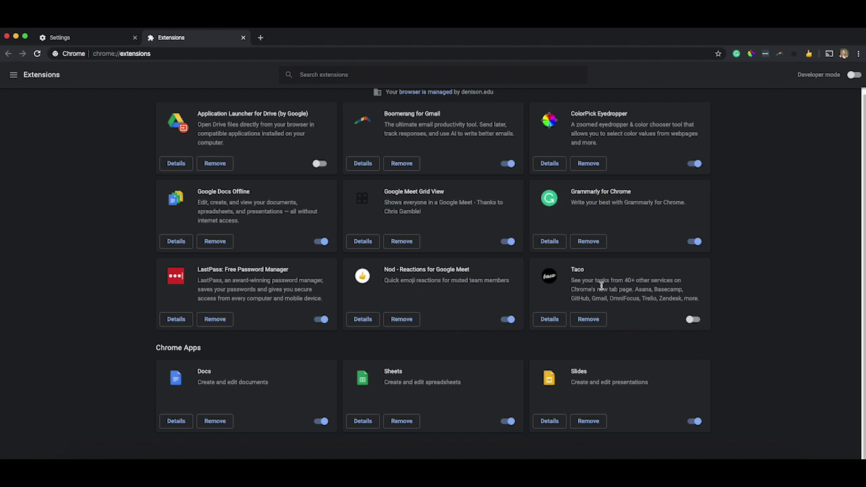
{"action": "left_click", "coordinate": [587, 319]}
{"action": "left_click", "coordinate": [510, 115]}
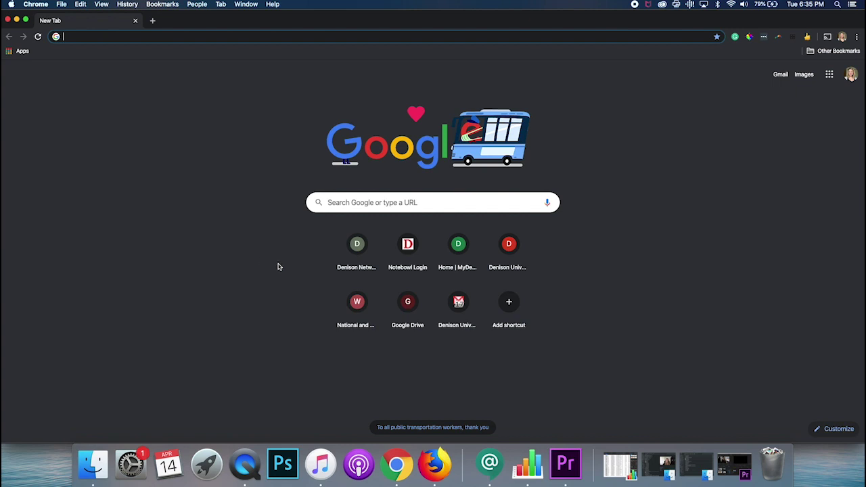
{"action": "left_click", "coordinate": [9, 22]}
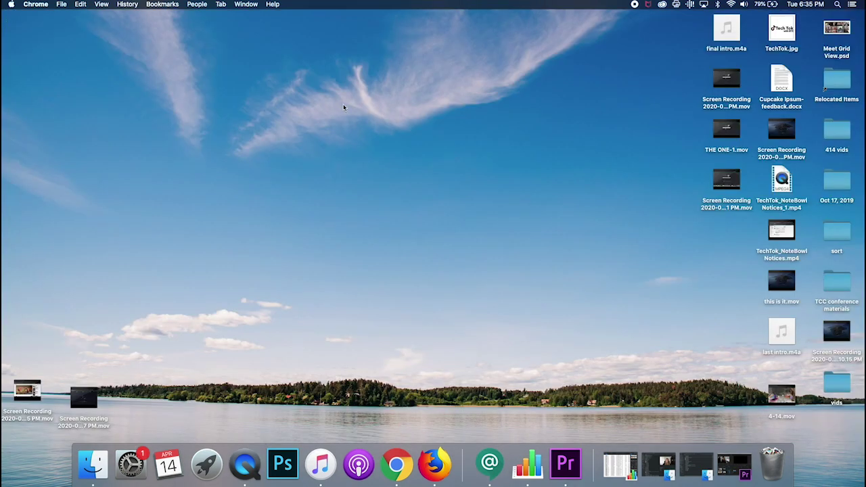
{"action": "left_click", "coordinate": [478, 107]}
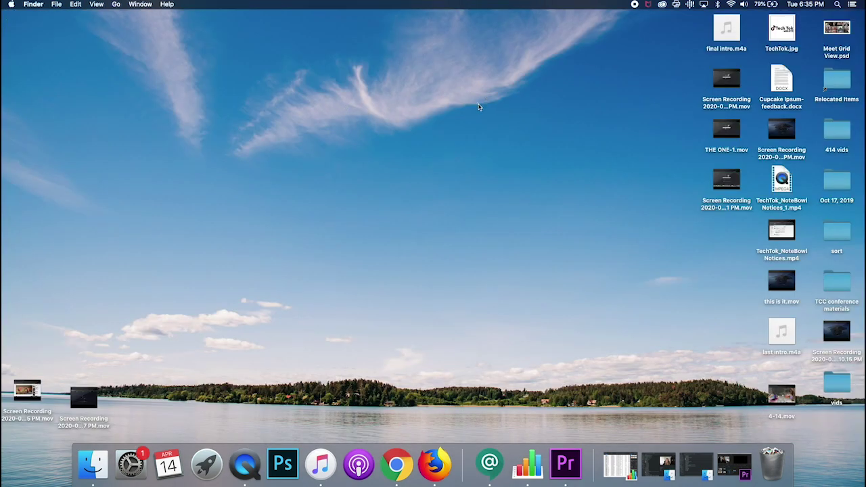
{"action": "left_click", "coordinate": [663, 5]}
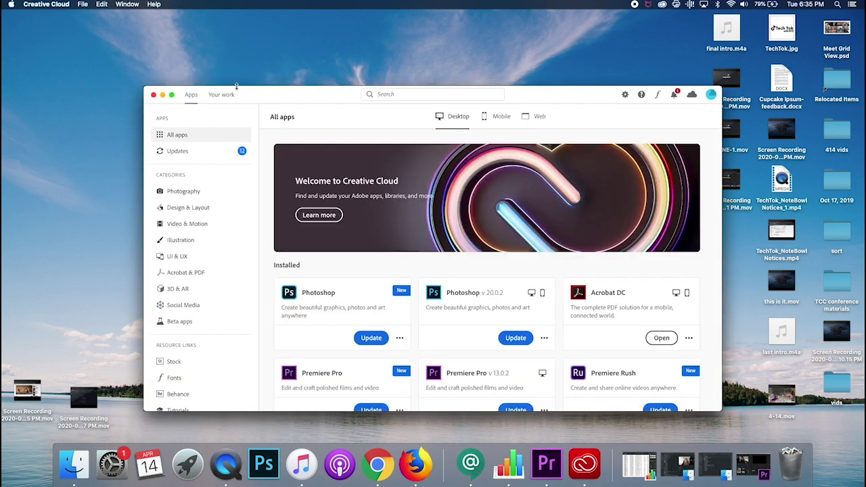
{"action": "left_click", "coordinate": [154, 96]}
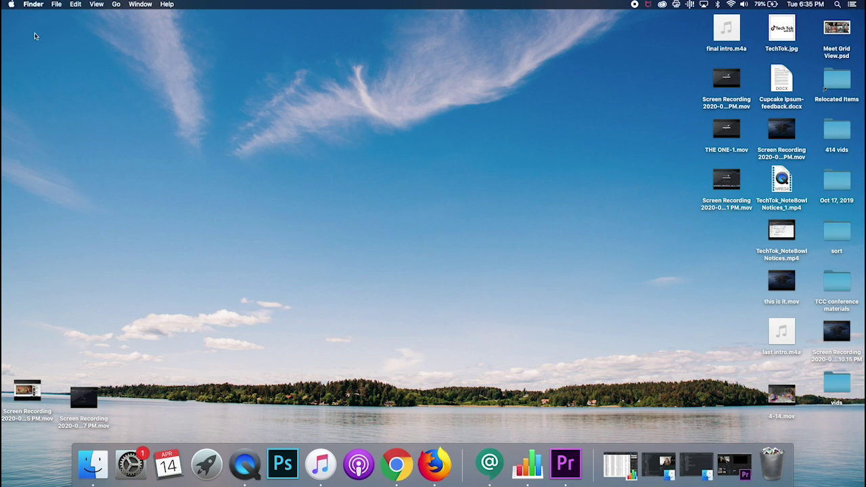
{"action": "left_click", "coordinate": [11, 4]}
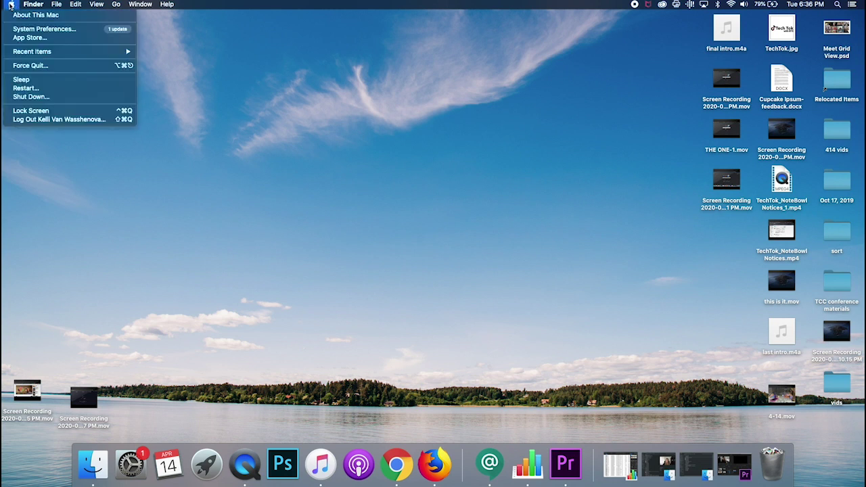
{"action": "left_click", "coordinate": [26, 87]}
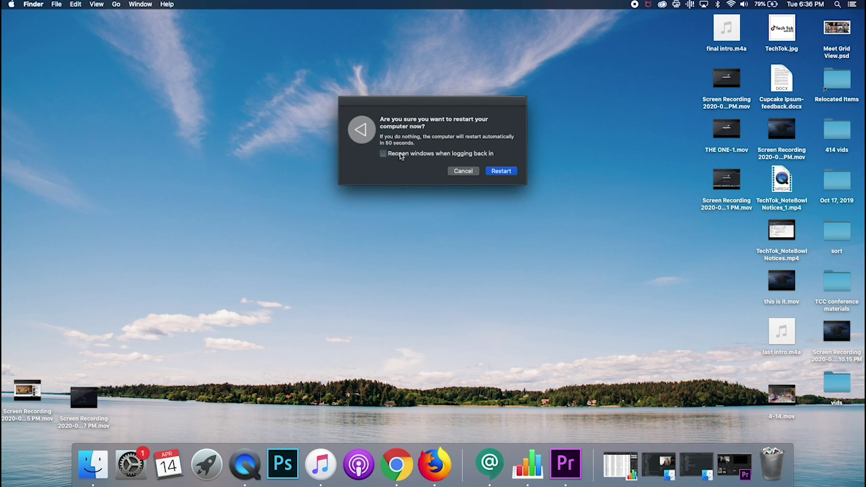
{"action": "left_click", "coordinate": [464, 172]}
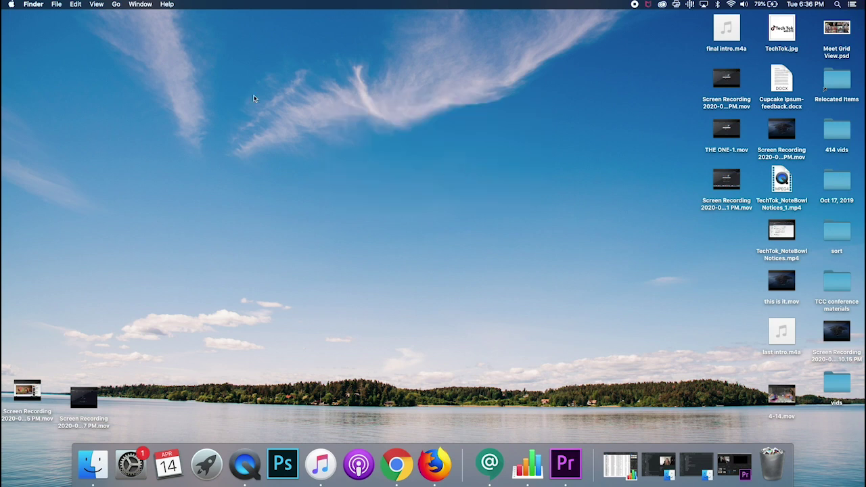
- Check for updates from About This Mac, finding the macOS Catalina 10.15.4 Supplemental Update
{"action": "left_click", "coordinate": [11, 4]}
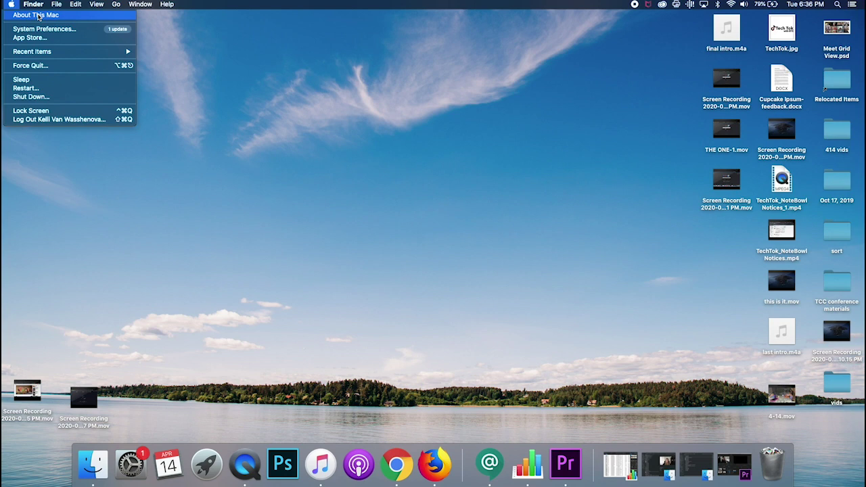
{"action": "left_click", "coordinate": [38, 16]}
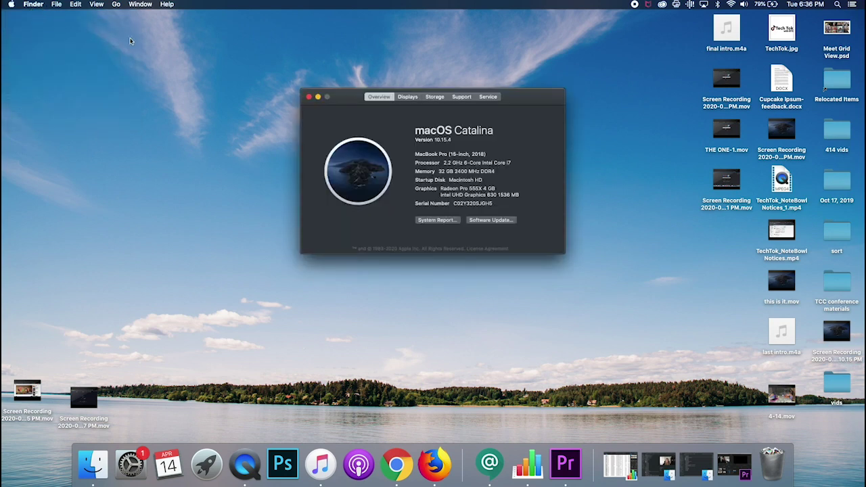
{"action": "left_click", "coordinate": [495, 224]}
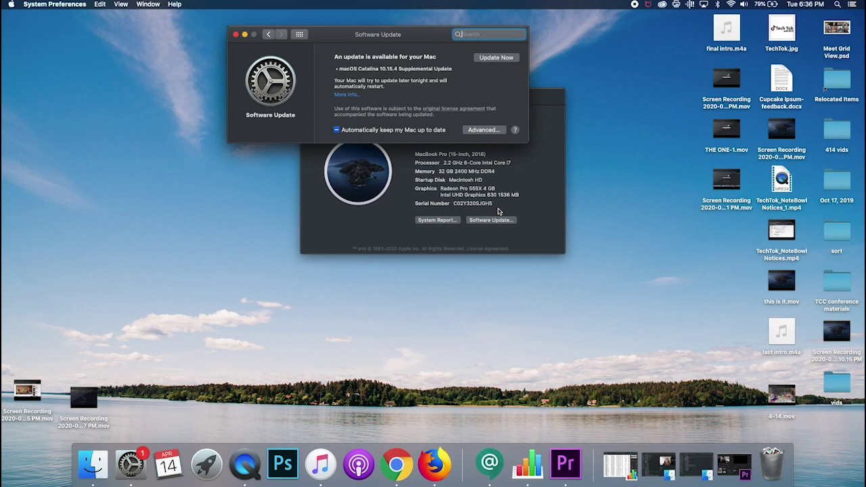
- Close the Software Update and About This Mac windows
{"action": "left_click", "coordinate": [236, 35]}
{"action": "left_click", "coordinate": [309, 97]}
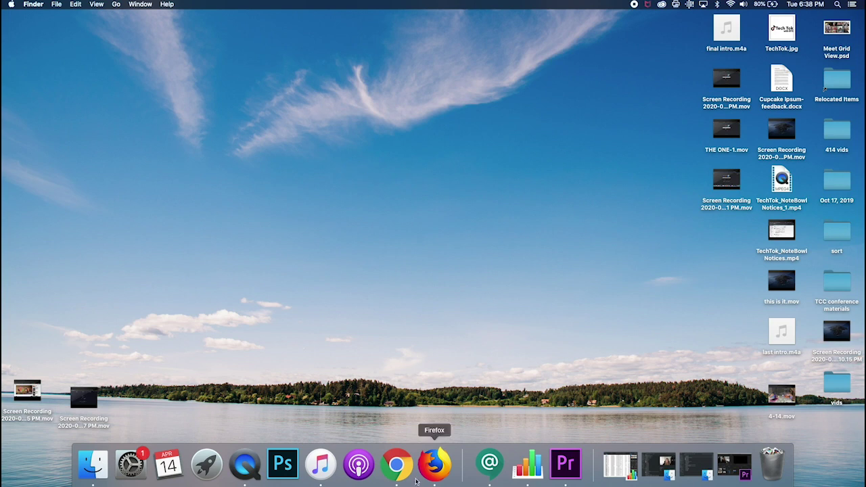
- Reopen Chrome and load speedtest.net in a new tab
{"action": "left_click", "coordinate": [397, 465]}
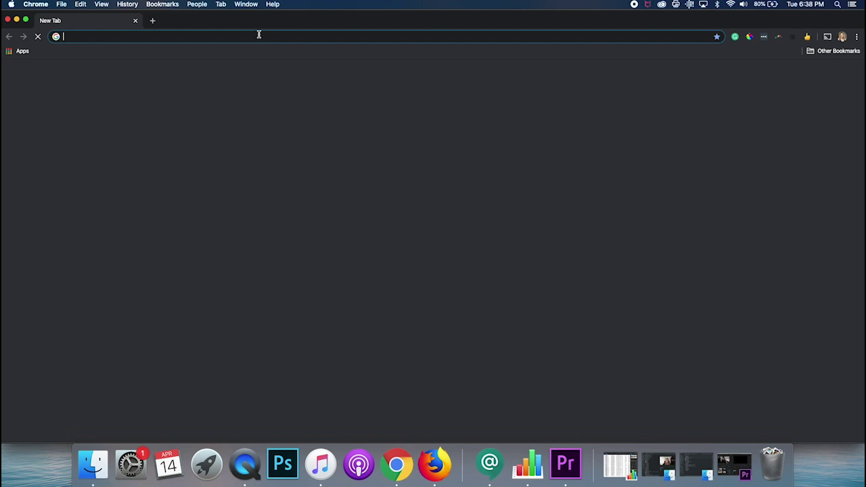
{"action": "type", "text": "speedte"}
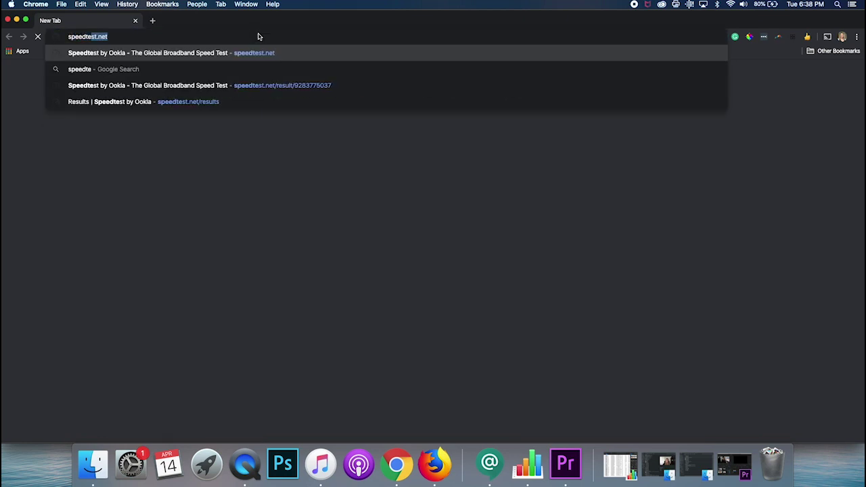
{"action": "type", "text": "st.net"}
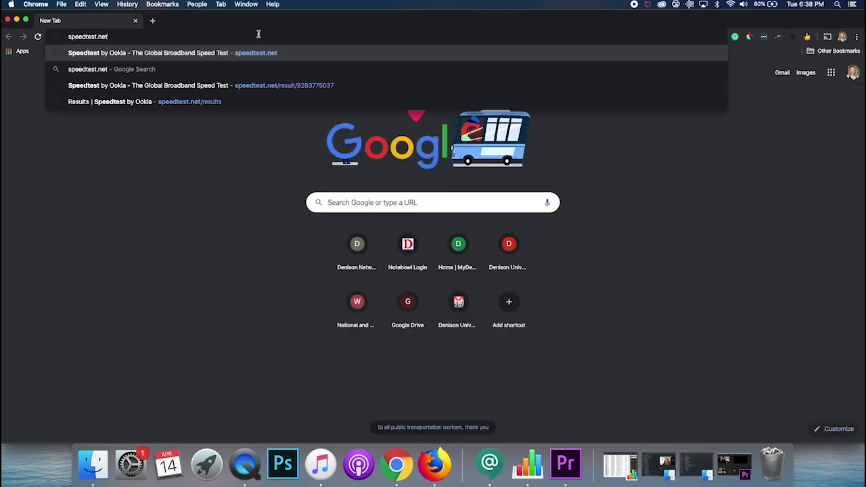
{"action": "key", "text": "Return"}
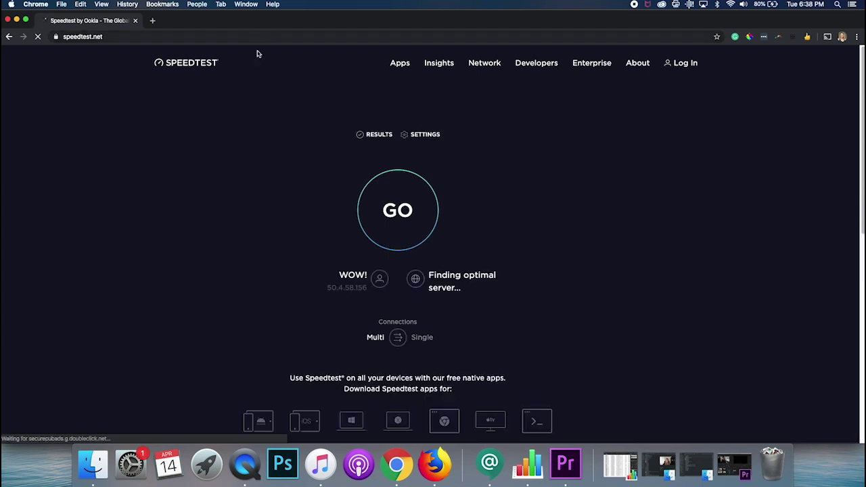
- Run the speed test: 16 ms ping, 49.59 Mbps download, 7.18 Mbps upload
{"action": "left_click", "coordinate": [389, 207]}
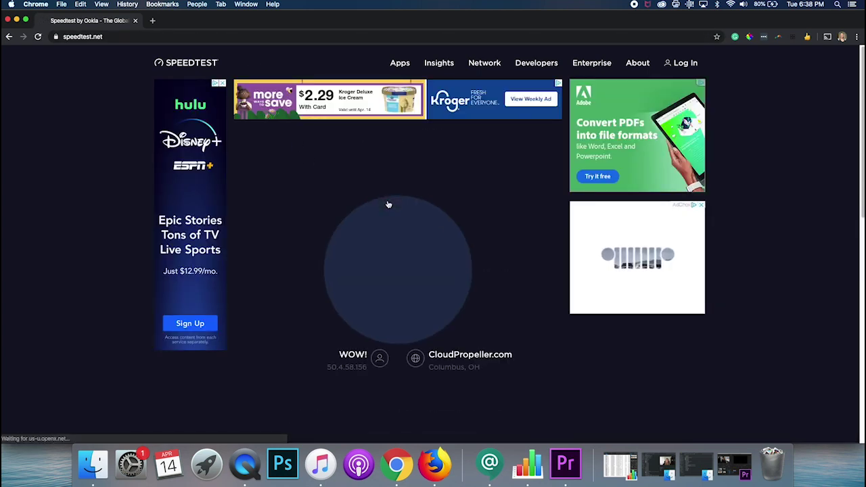